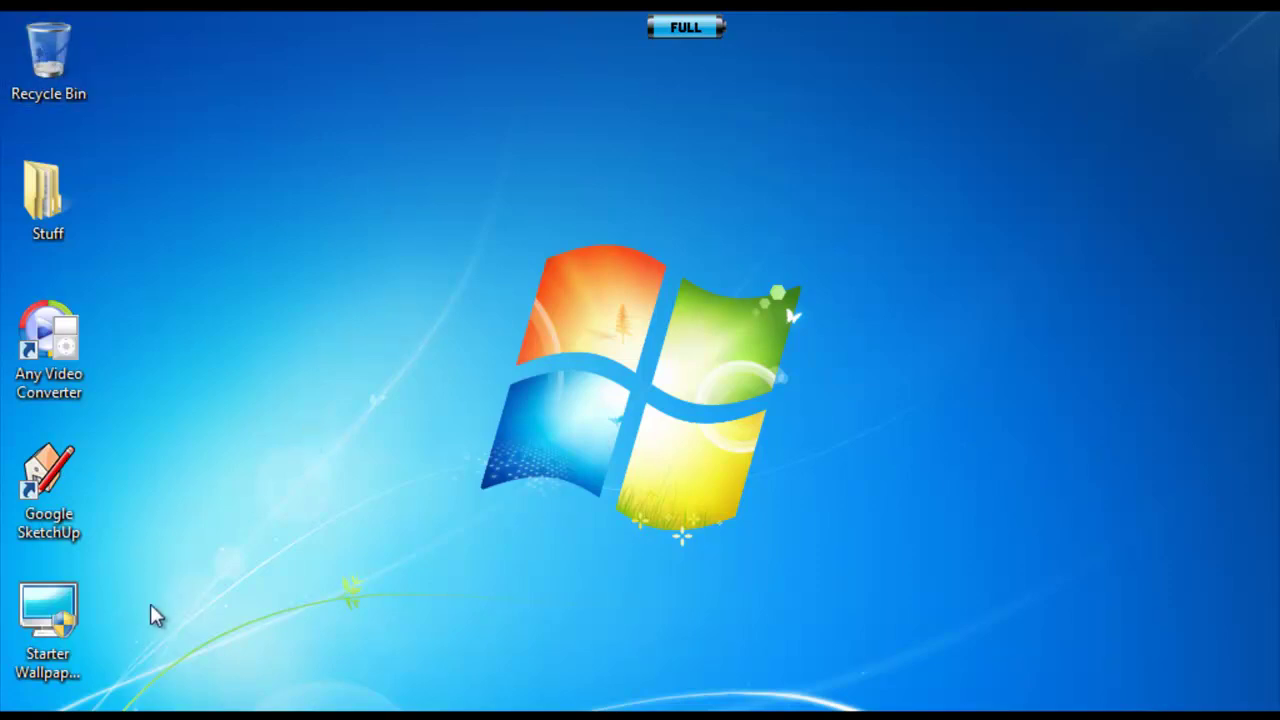
# Launch Internet Explorer and load the snapfiles.com/get/restoration.HTML page.
pyautogui.click(33, 707)
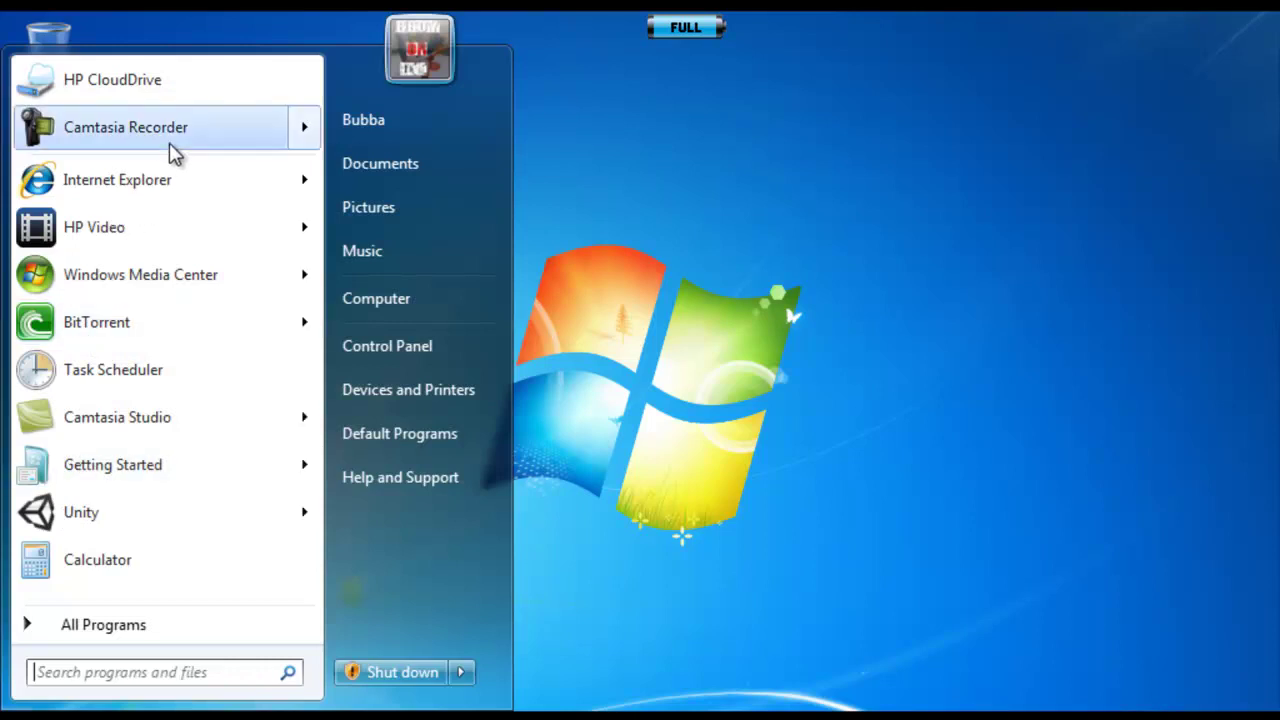
pyautogui.click(181, 188)
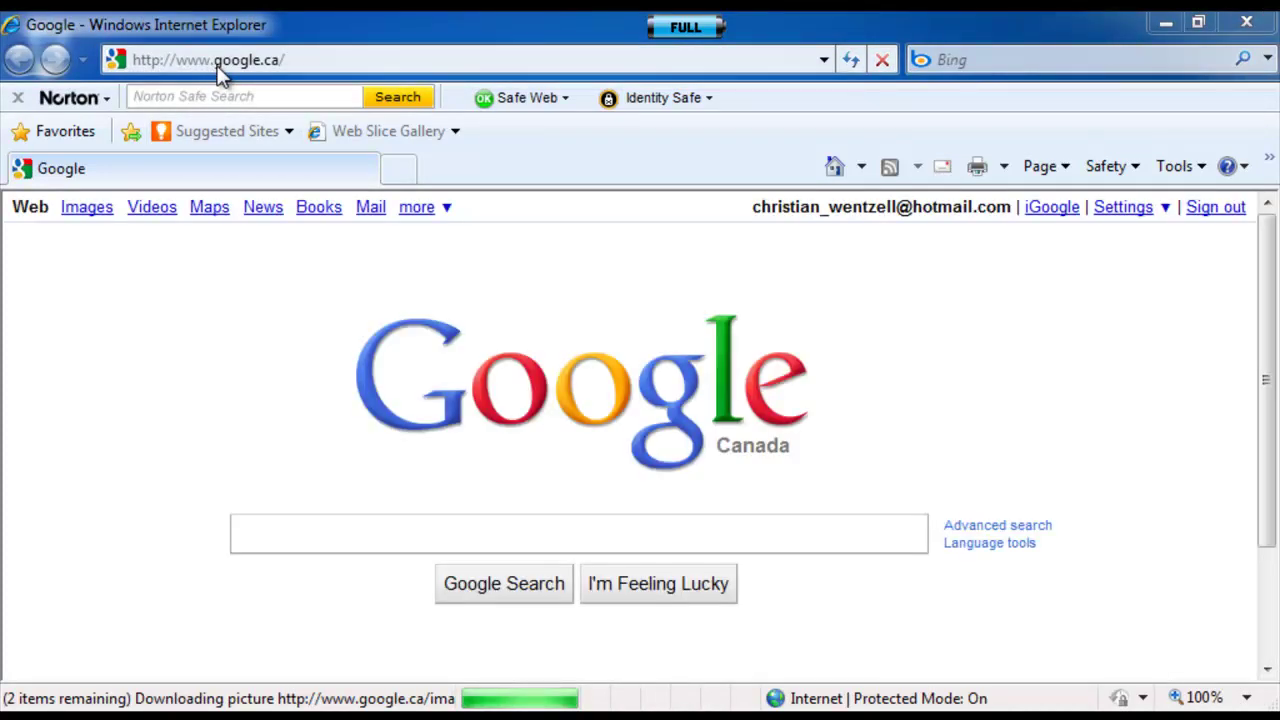
pyautogui.click(541, 58)
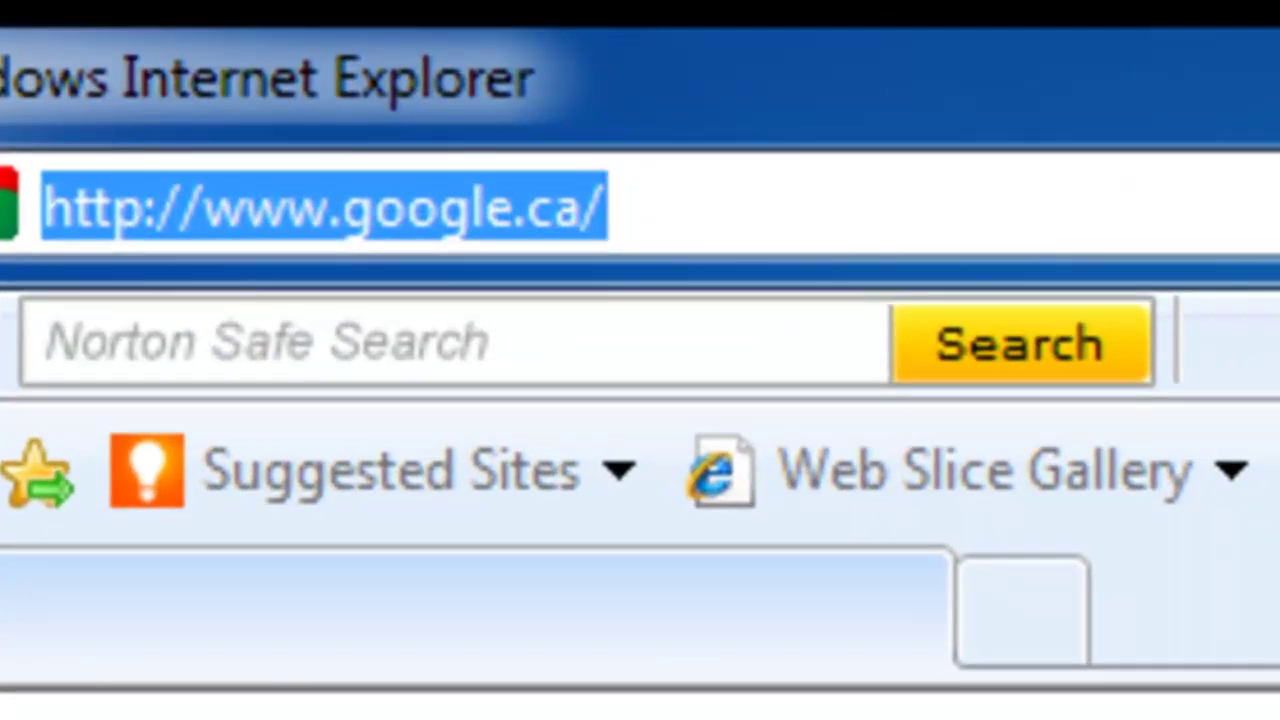
pyautogui.write('http://www.snapfiles.com/get/restoration.HTML')
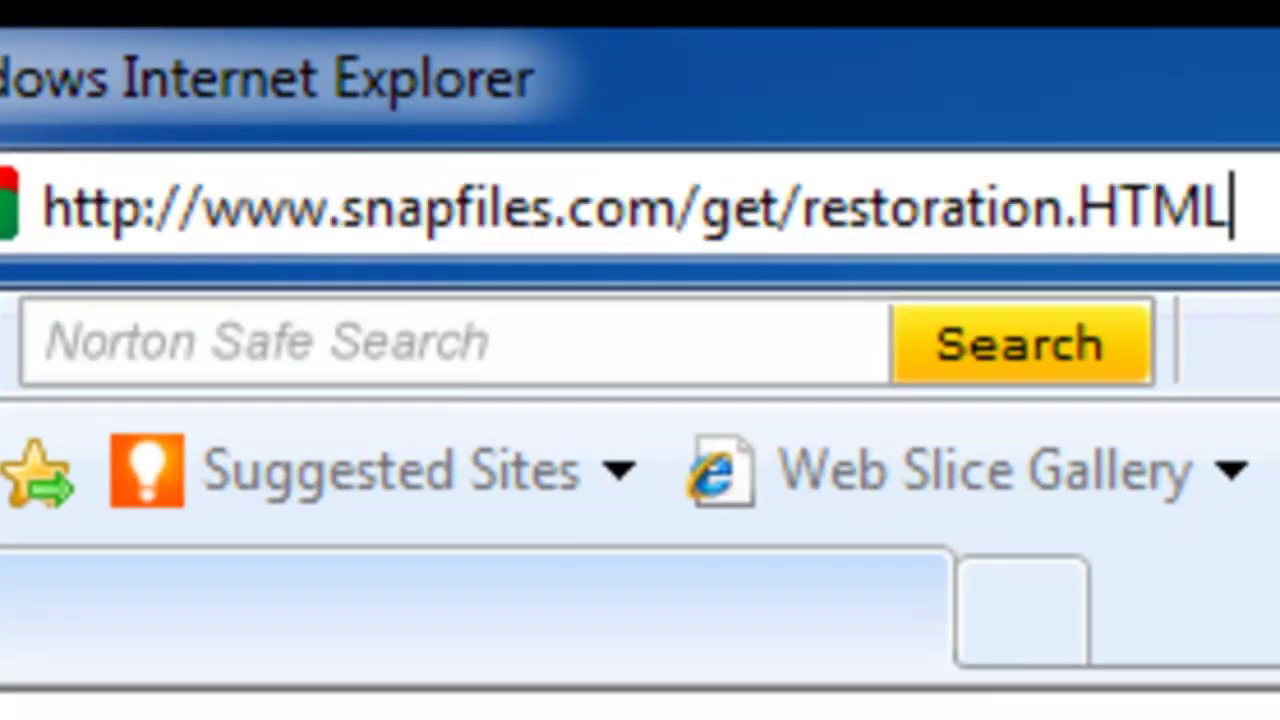
pyautogui.press('Return')
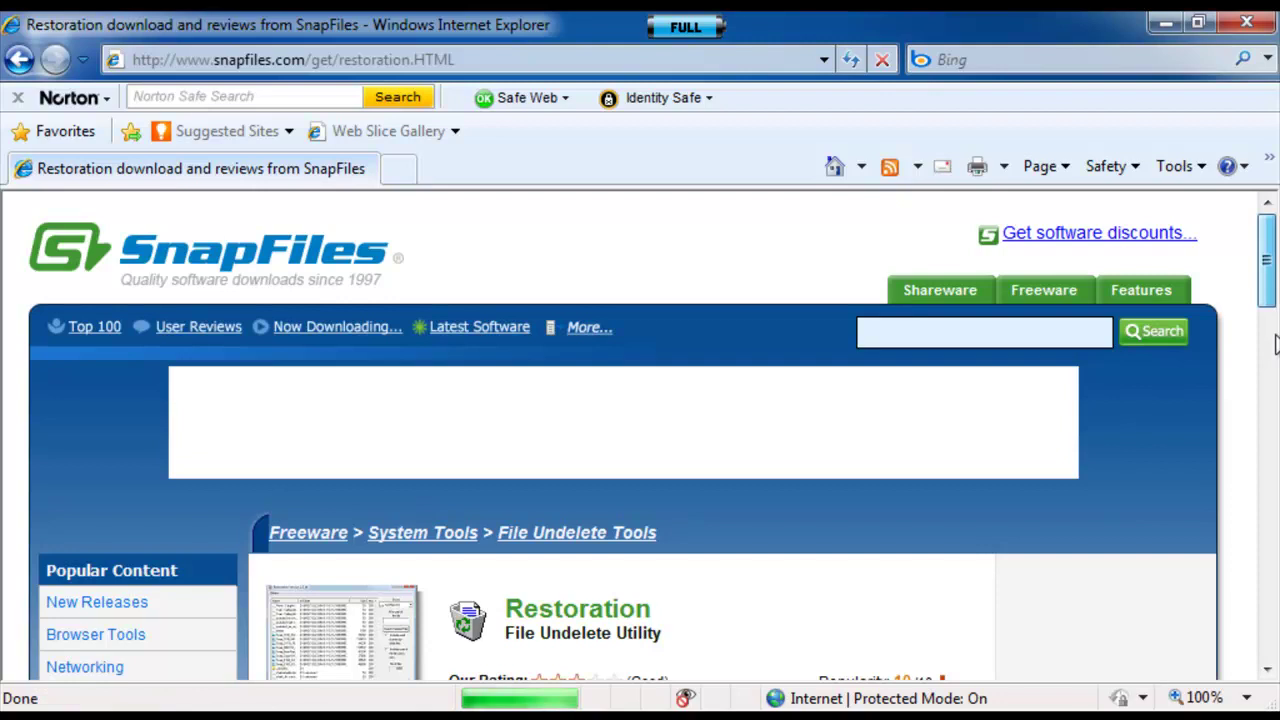
# Download Restoration 2.5.14 and run REST2514.EXE, accepting both security warnings.
pyautogui.click(1268, 344)
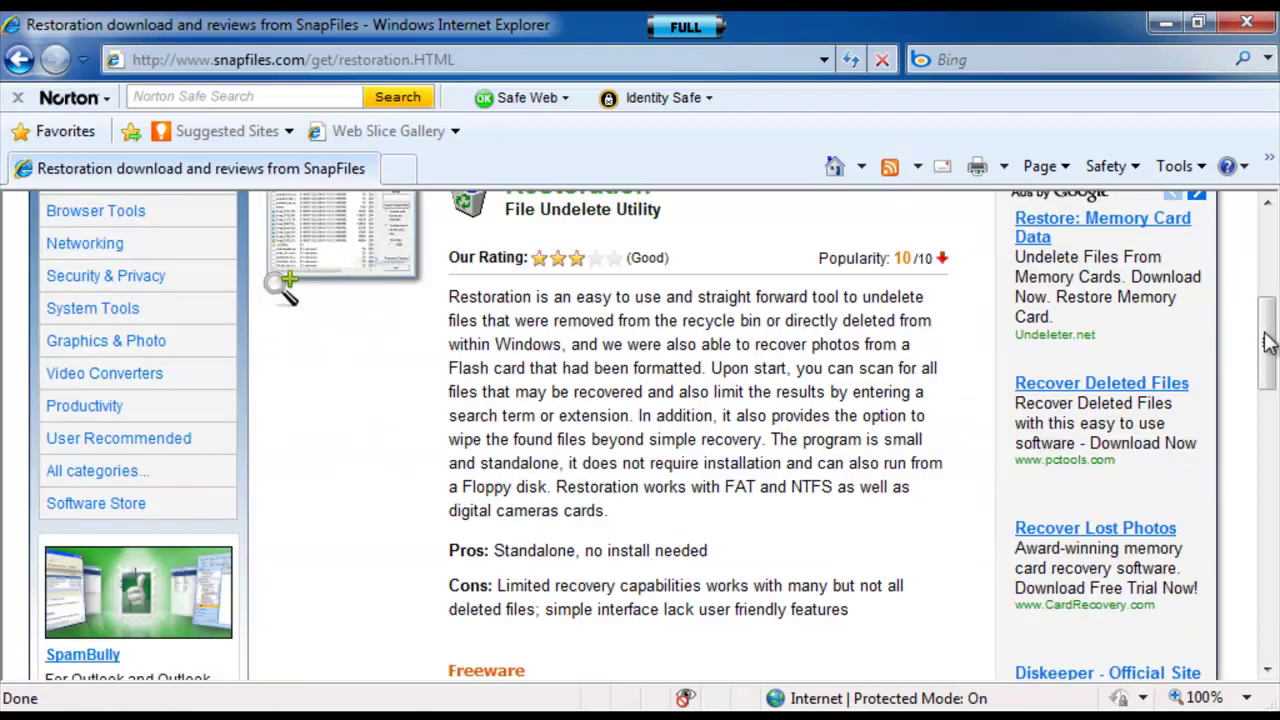
pyautogui.scroll(-3, 1275, 375)
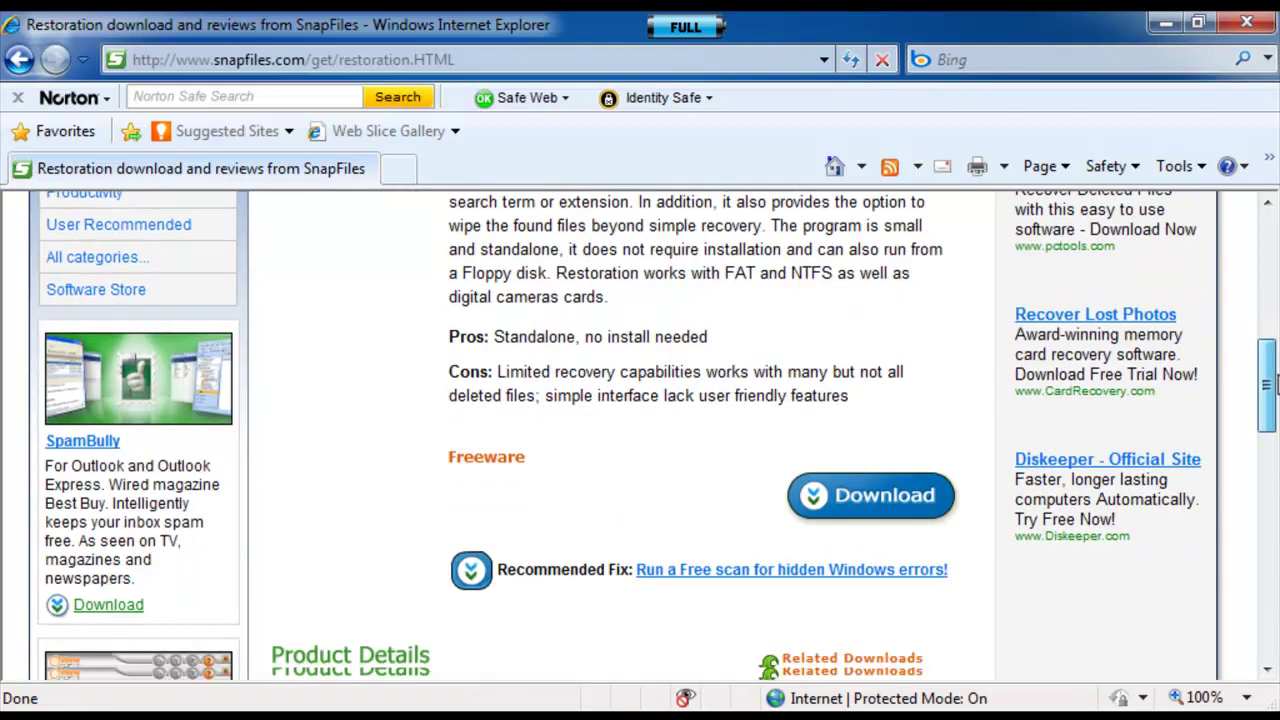
pyautogui.click(912, 513)
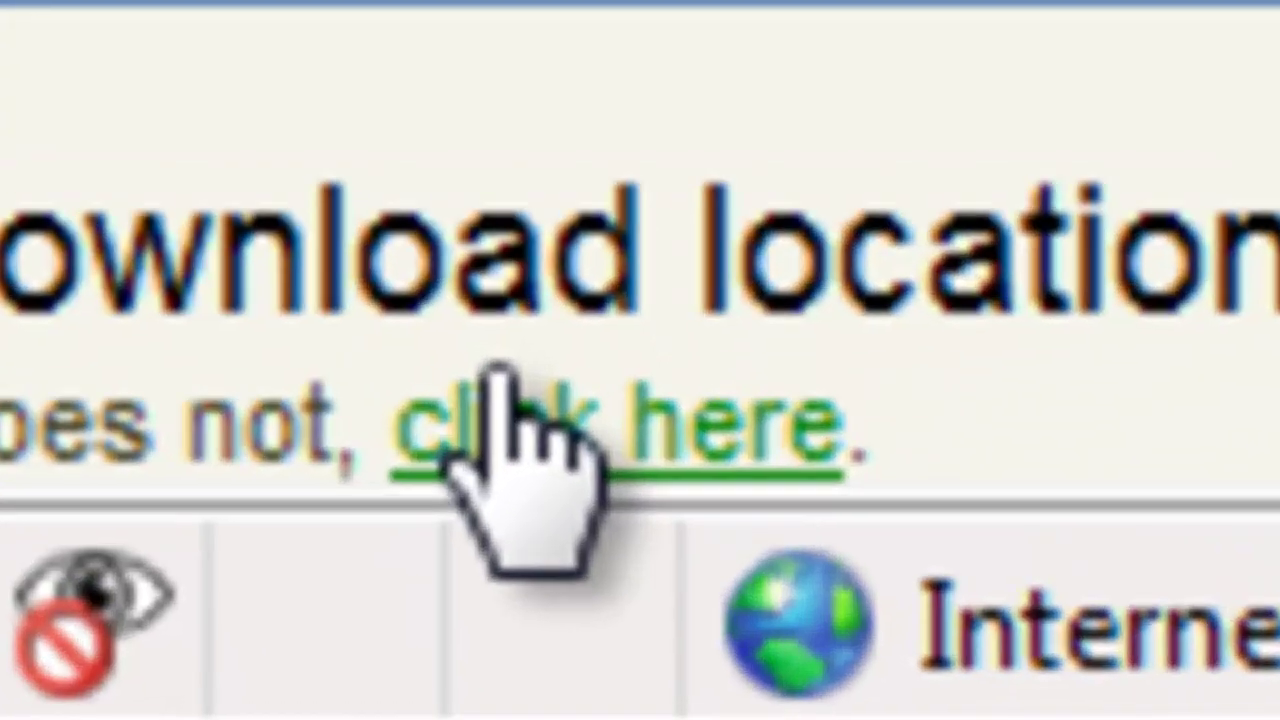
pyautogui.click(493, 368)
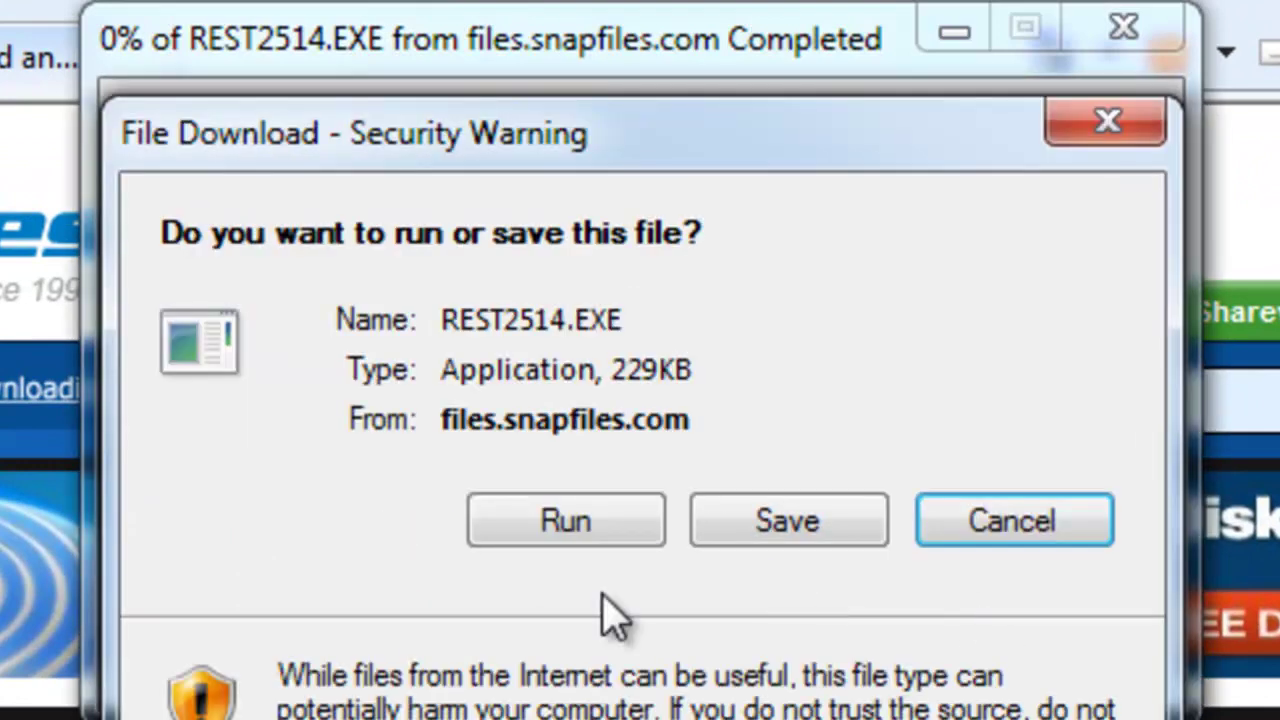
pyautogui.click(617, 528)
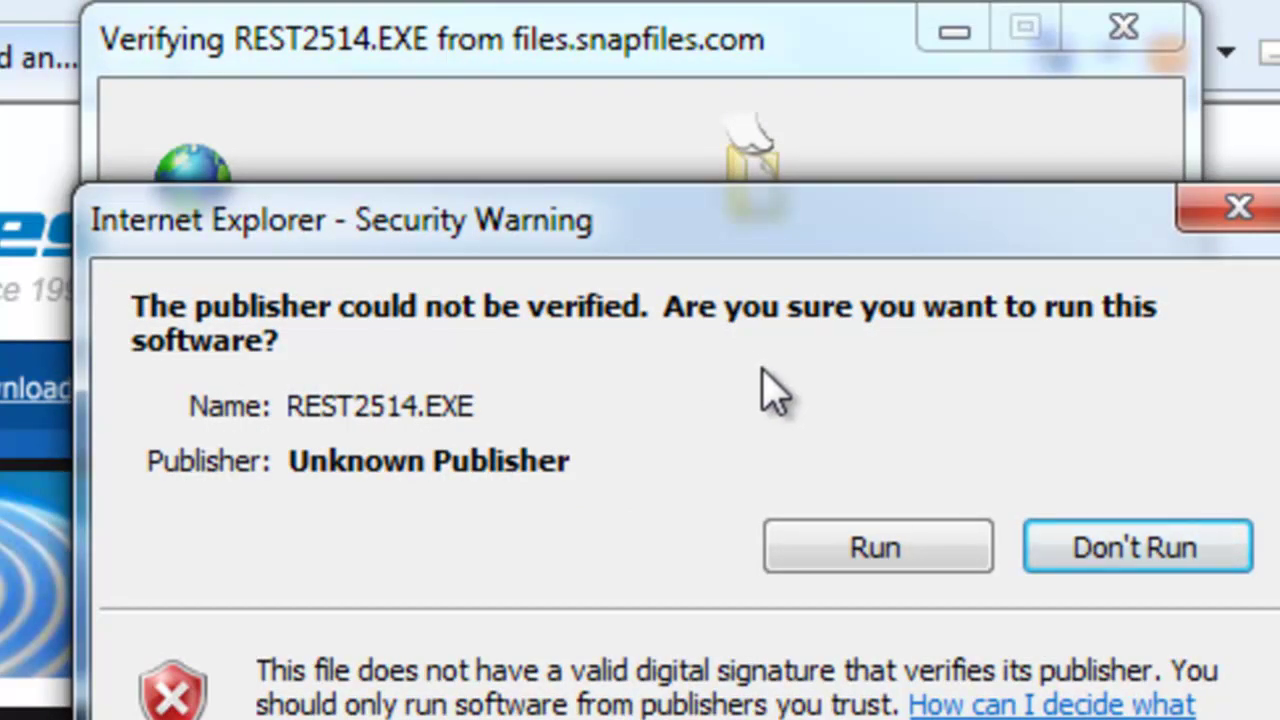
pyautogui.click(850, 533)
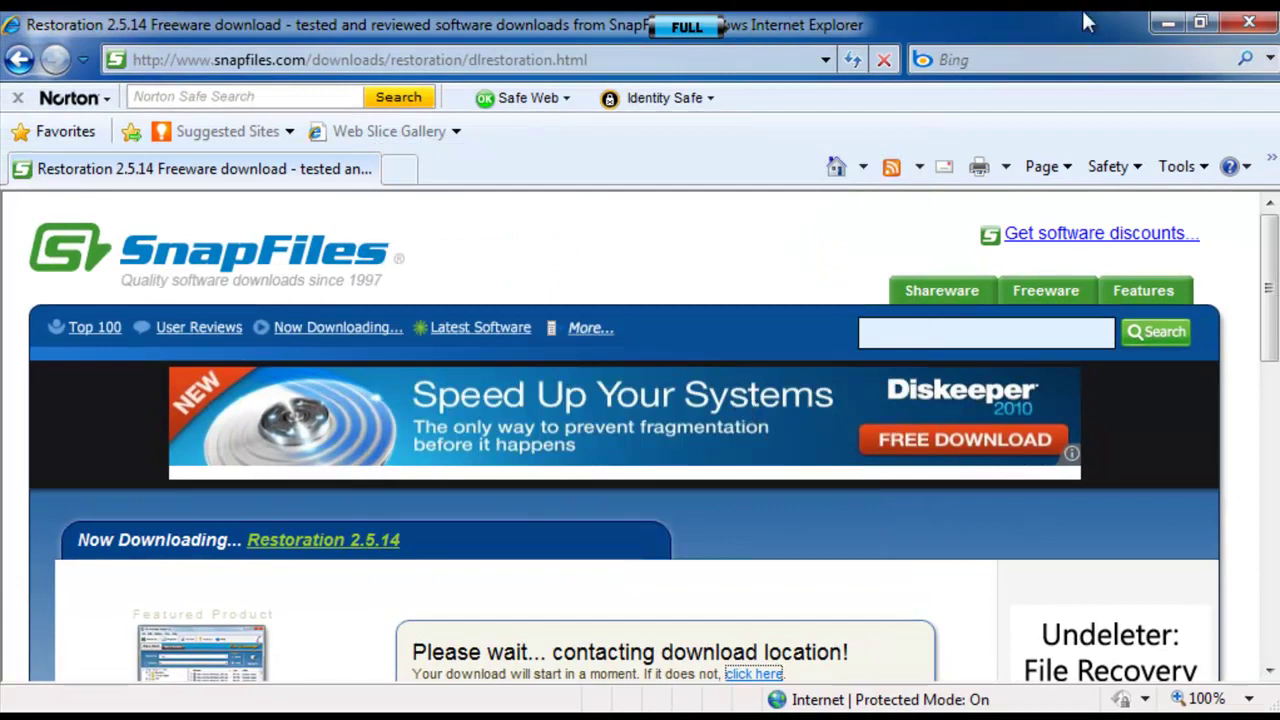
# Close the browser and extract the four Restoration files to the Desktop folder.
pyautogui.click(1262, 28)
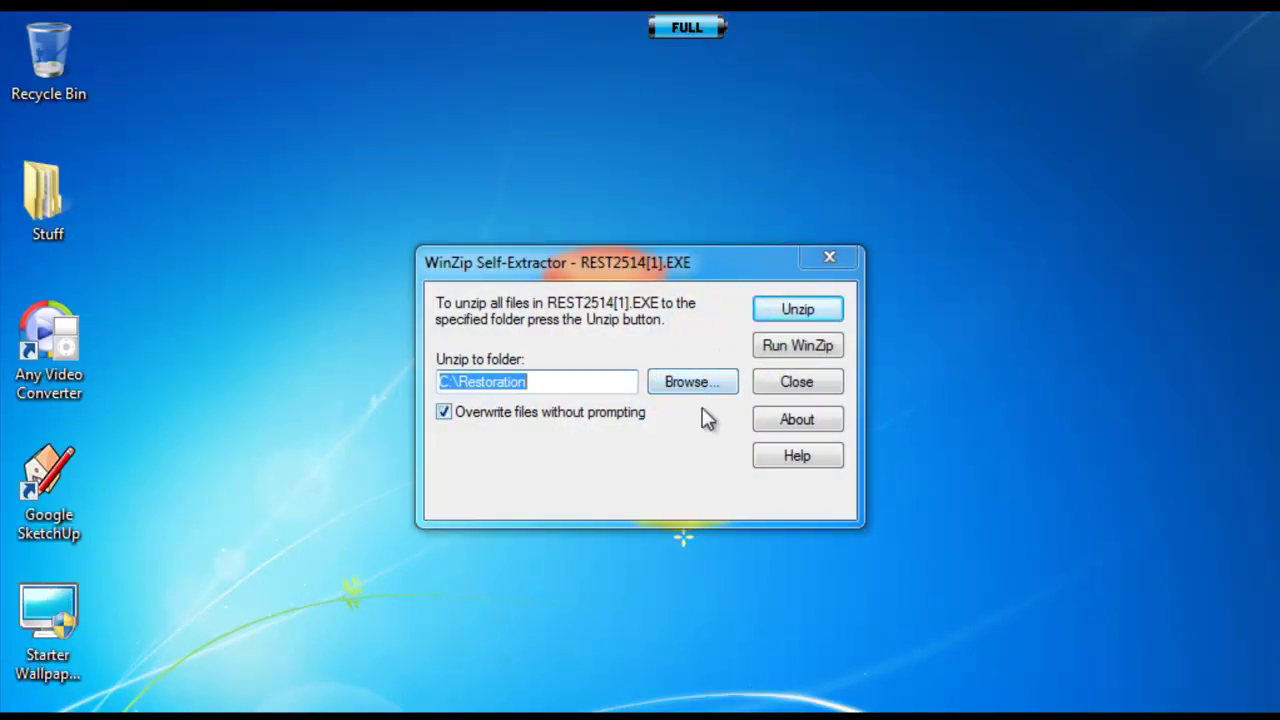
pyautogui.click(712, 386)
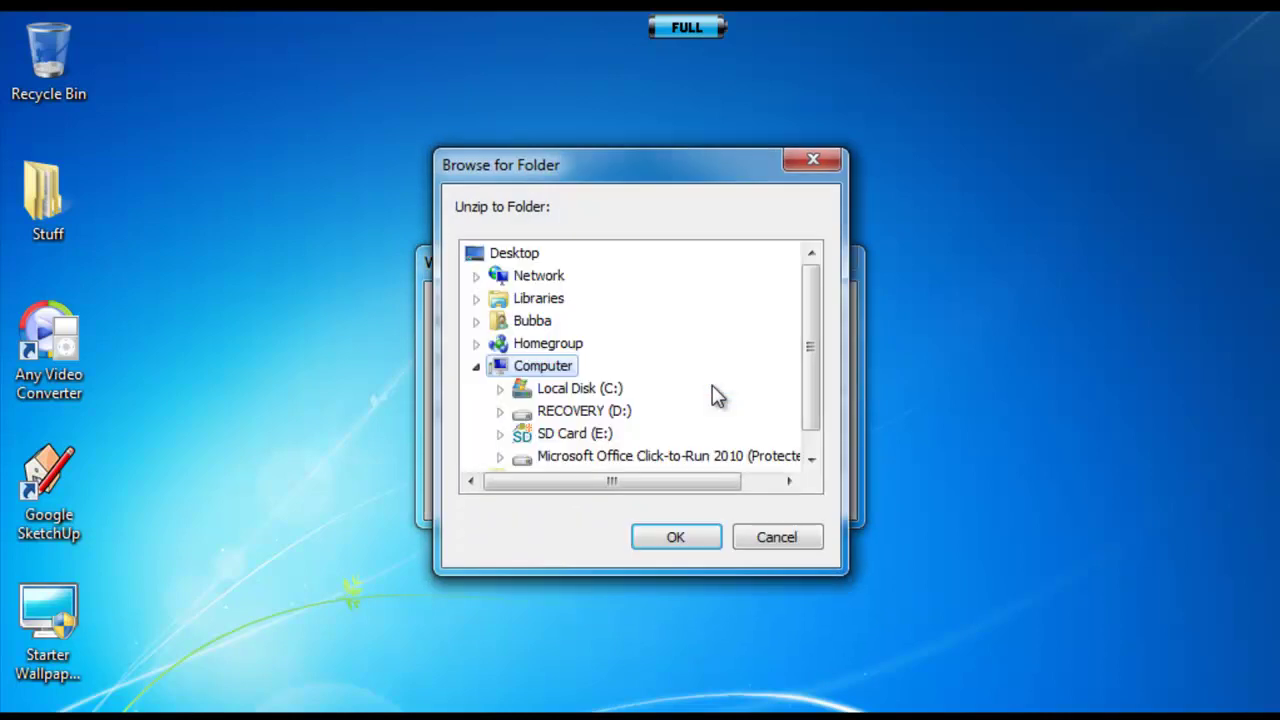
pyautogui.click(525, 258)
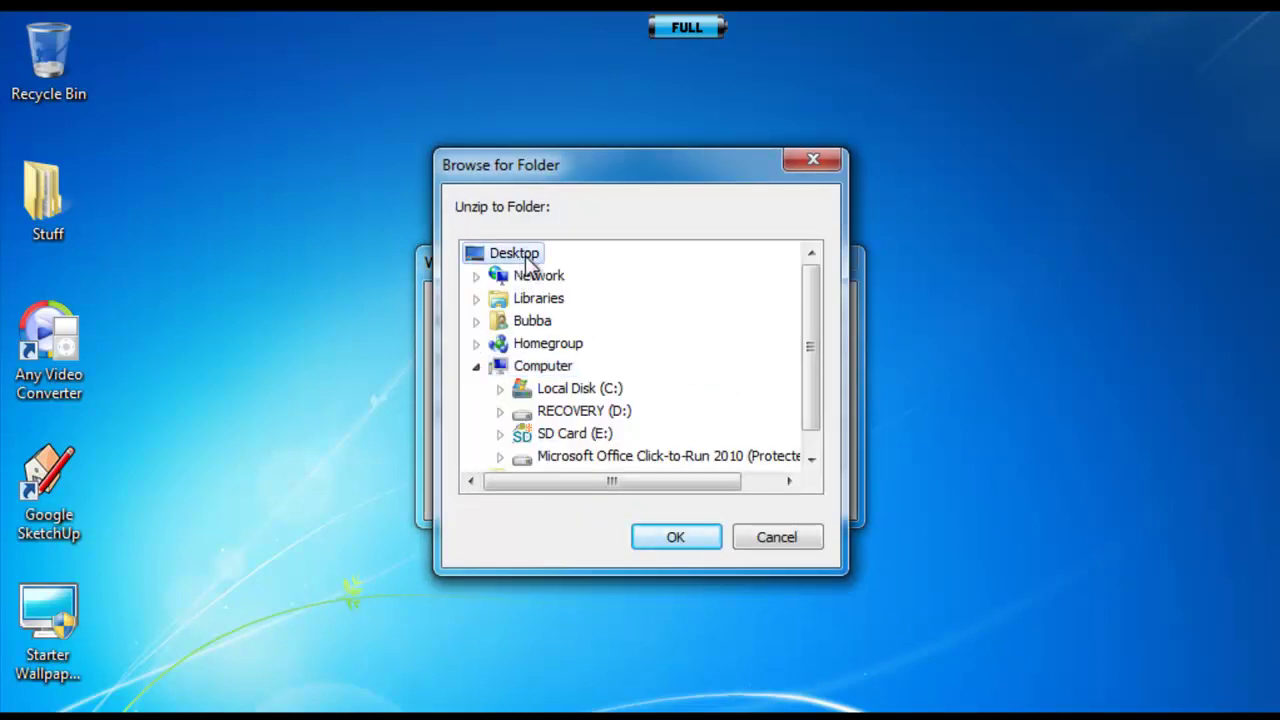
pyautogui.click(689, 531)
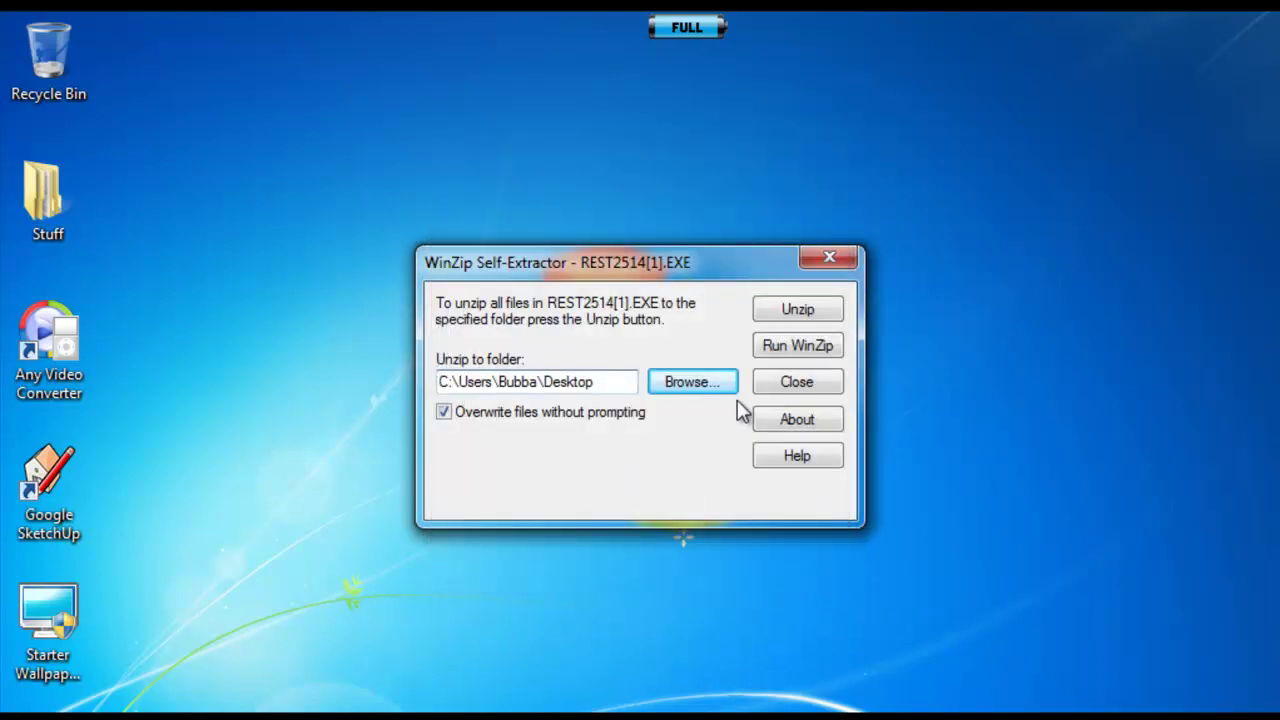
pyautogui.click(804, 318)
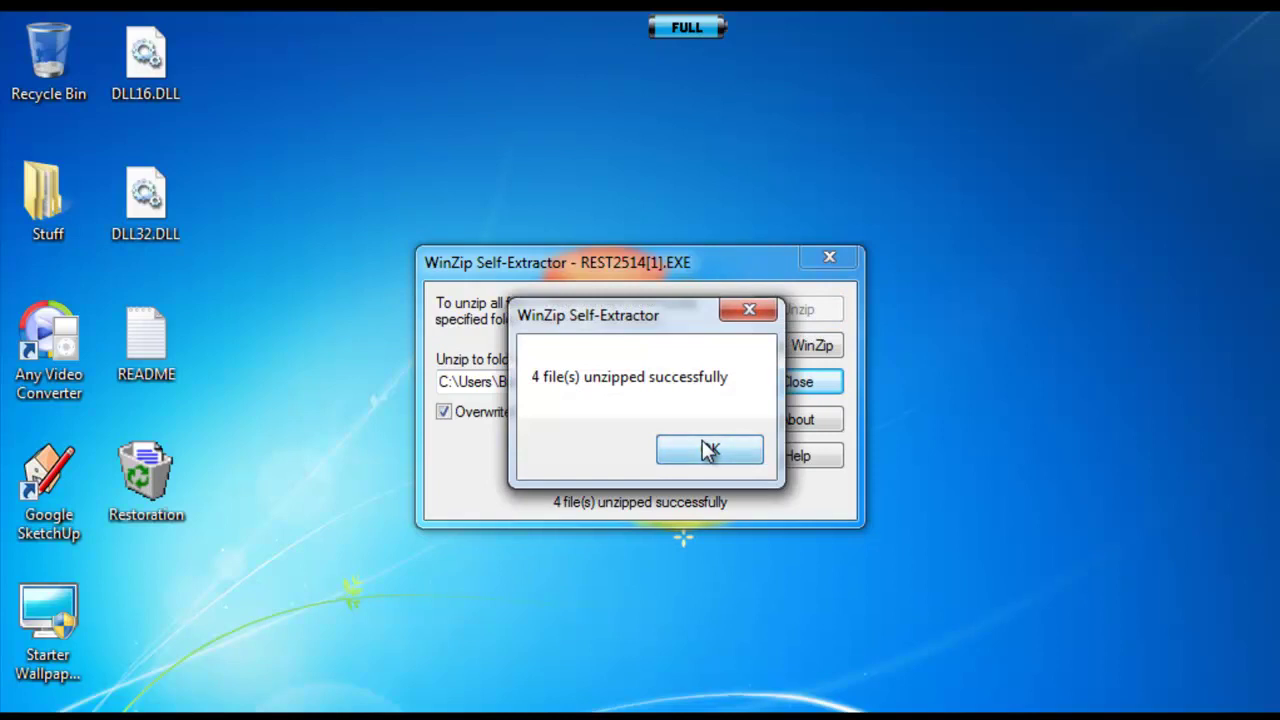
pyautogui.click(709, 450)
# Close the self-extractor and run the desktop Restoration icon as administrator.
pyautogui.click(831, 261)
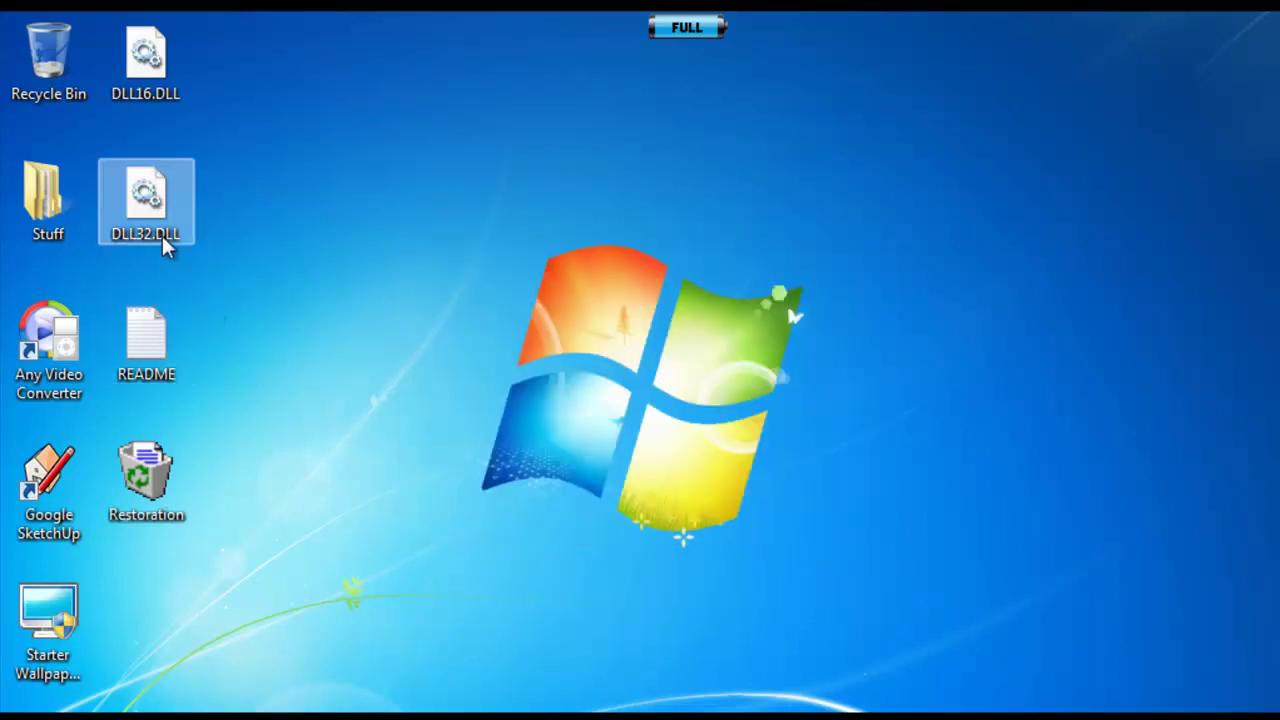
pyautogui.doubleClick(153, 487)
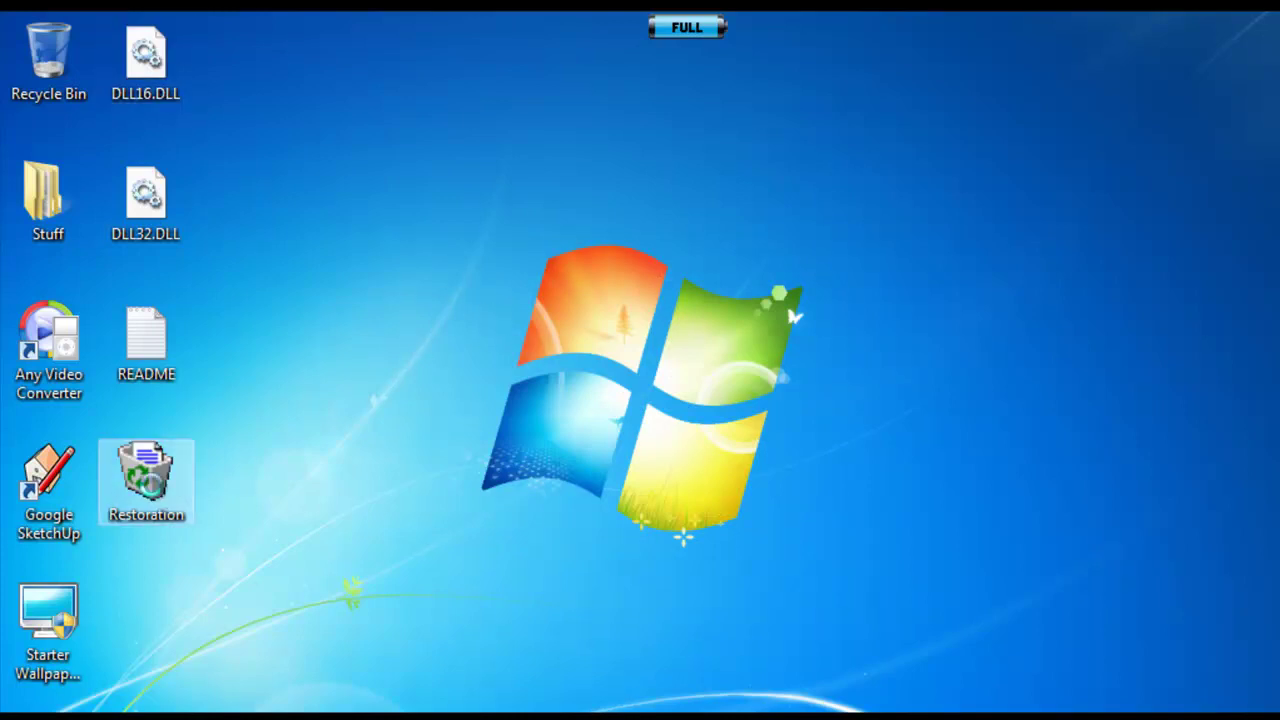
pyautogui.rightClick(152, 490)
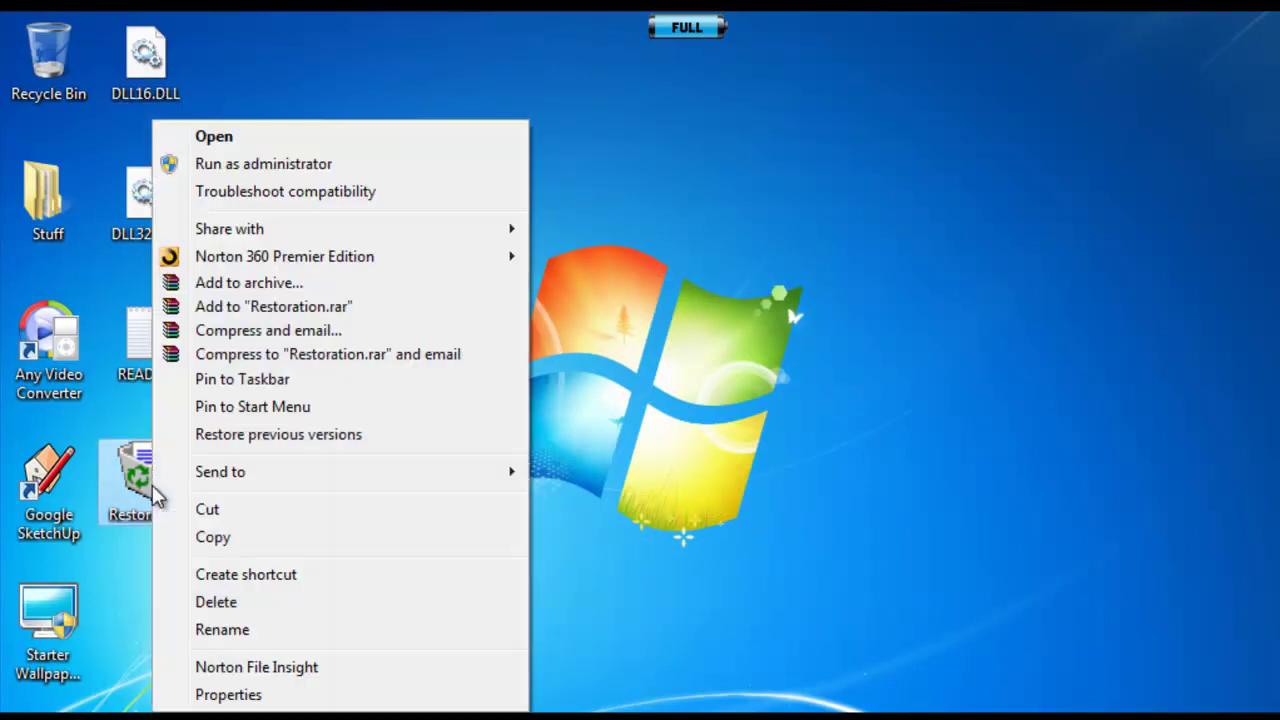
pyautogui.click(372, 162)
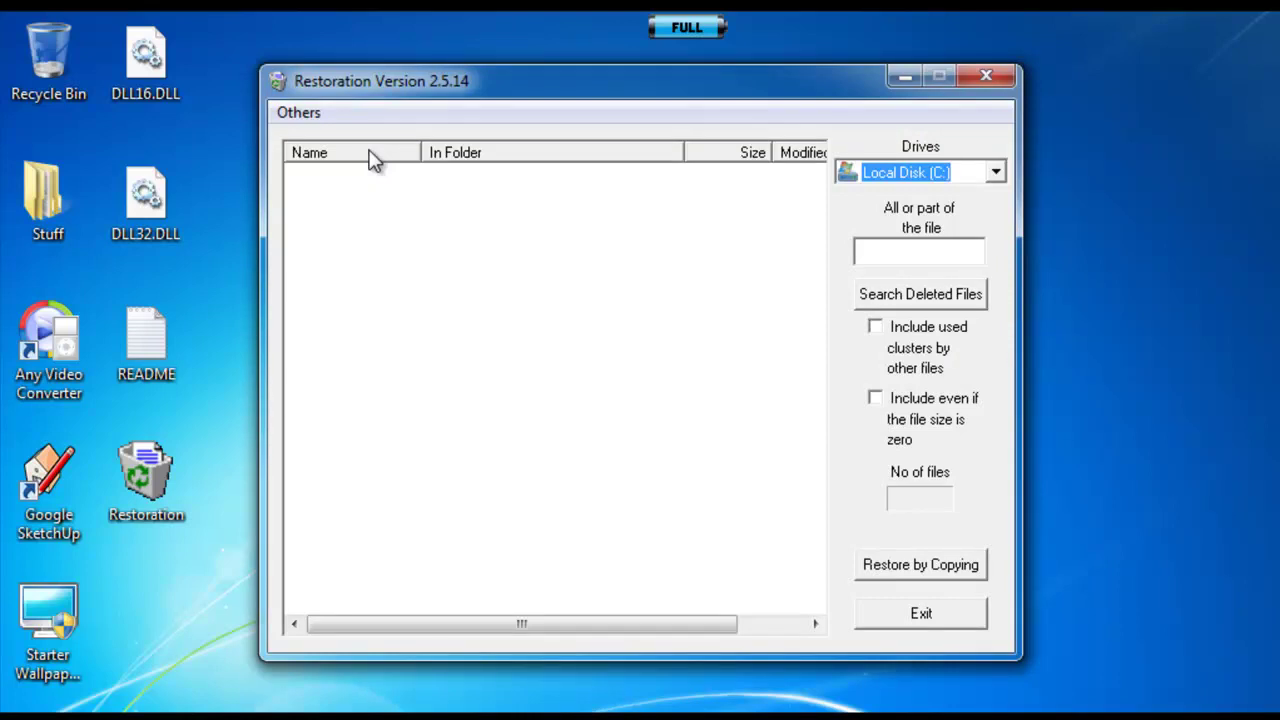
# Search Local Disk (C:) for deleted 'WINDOWS' files and select the first Windows folder.
pyautogui.click(922, 252)
pyautogui.write('WIND')
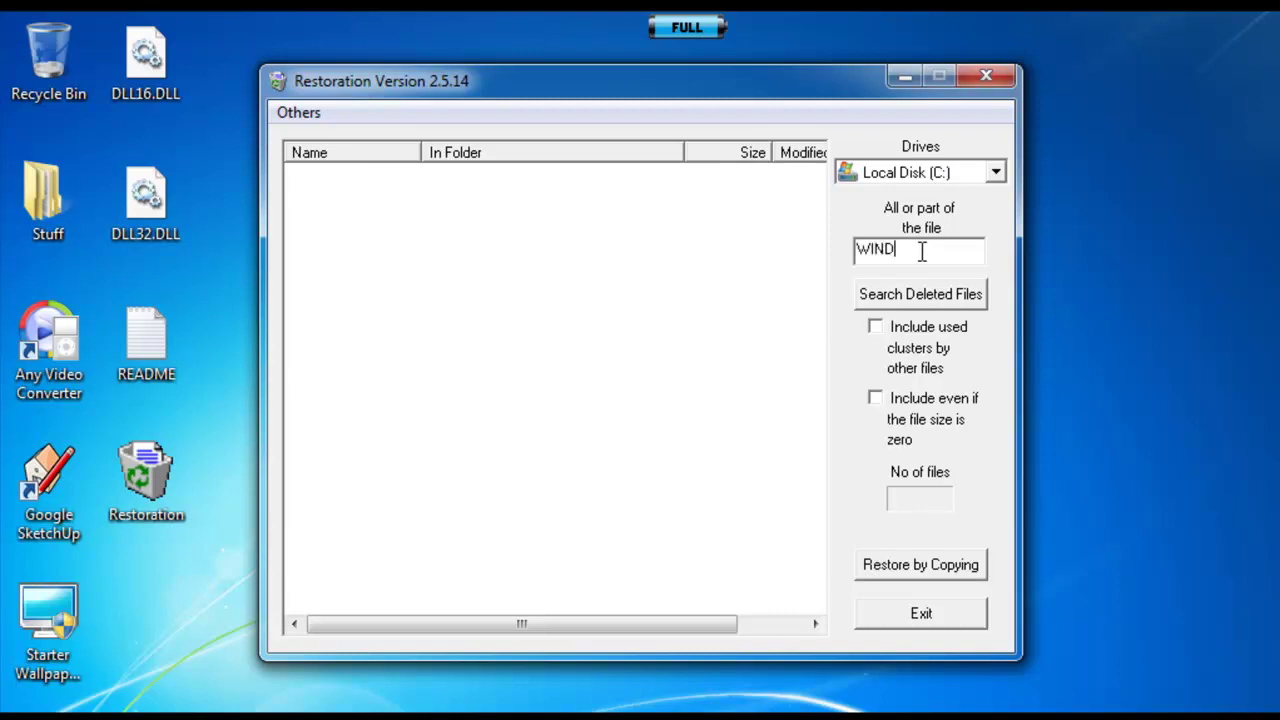
pyautogui.write('OWS')
pyautogui.press('Return')
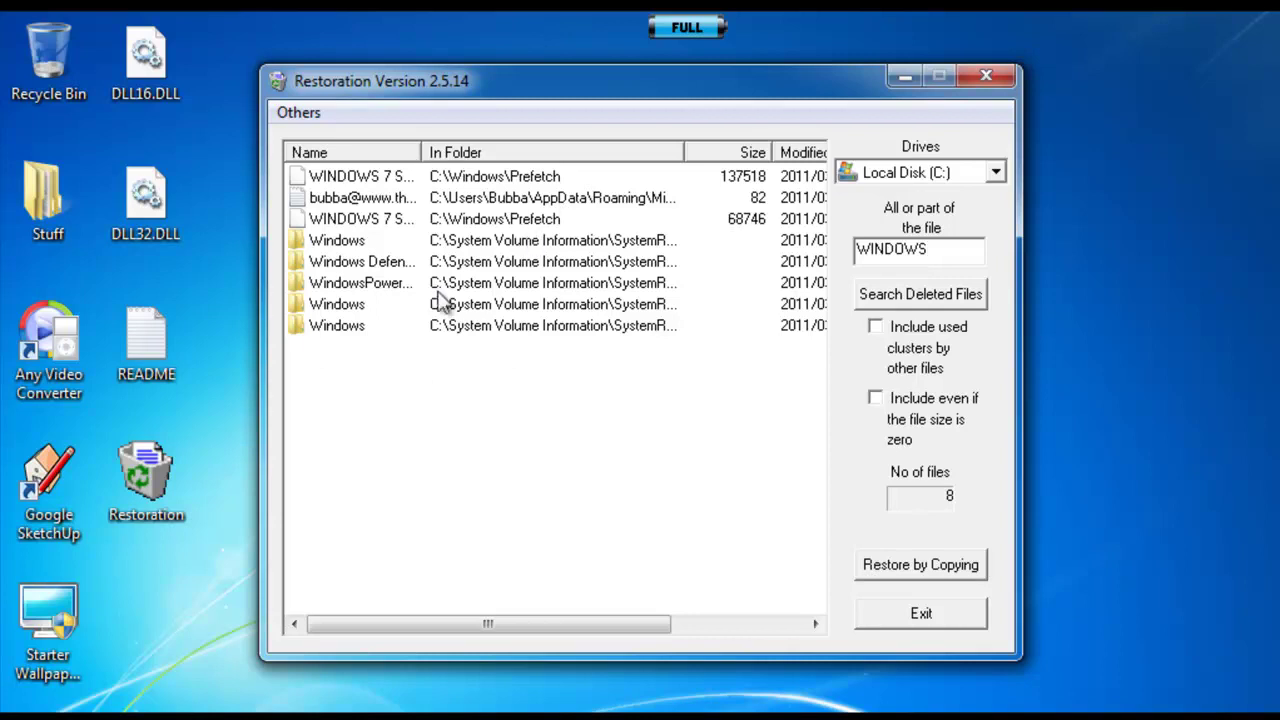
pyautogui.click(396, 244)
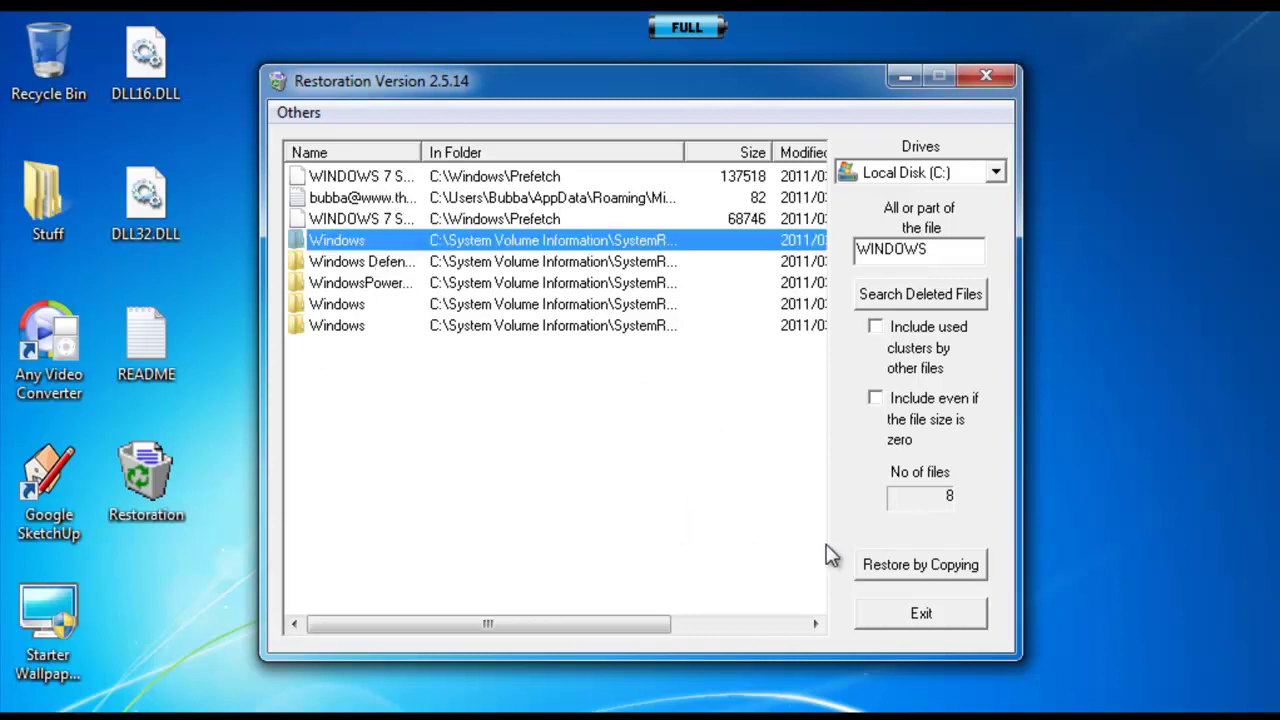
# Restore the Windows folder by copying it to the Desktop, confirming the same-drive prompt.
pyautogui.click(888, 568)
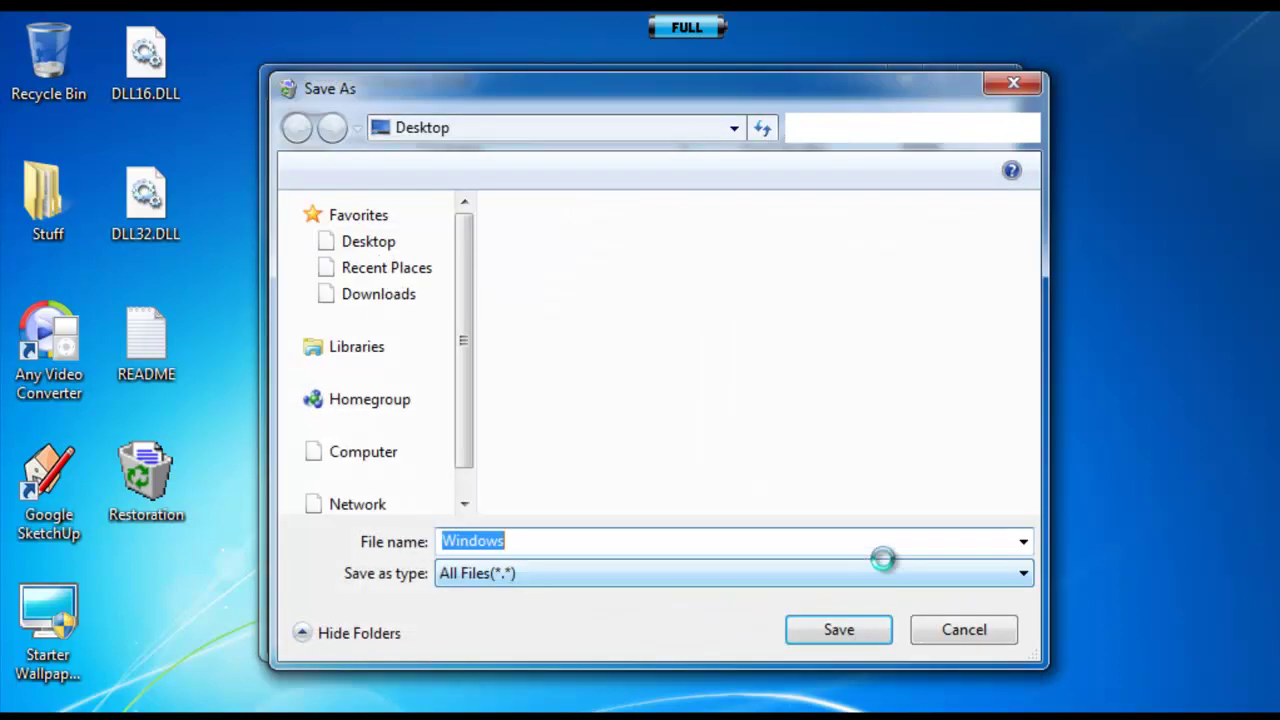
pyautogui.click(851, 632)
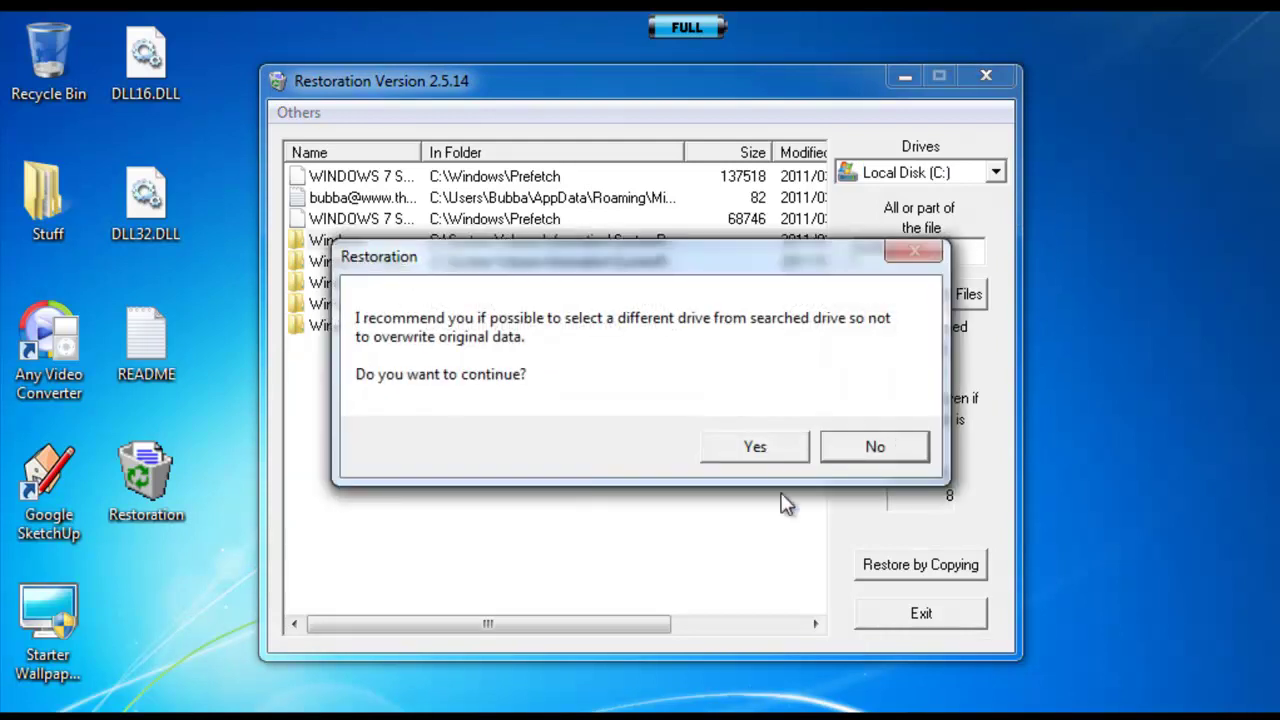
pyautogui.click(773, 441)
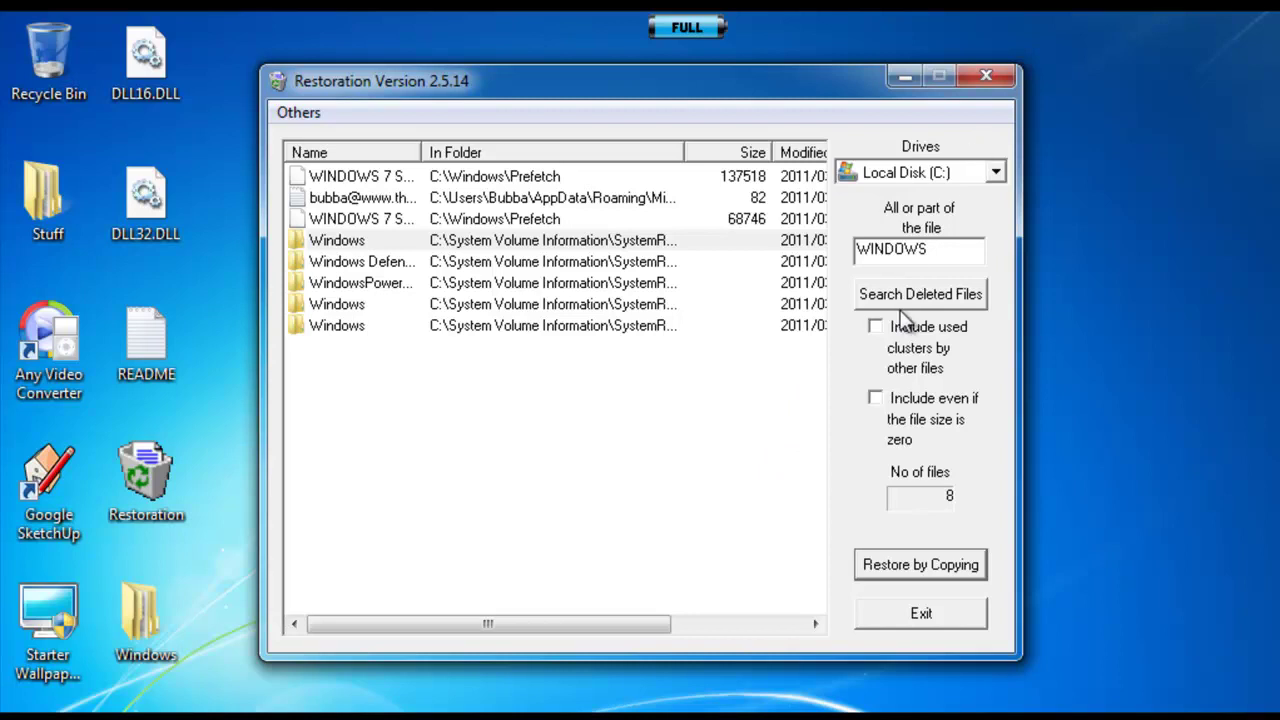
# Close the Restoration window.
pyautogui.click(996, 79)
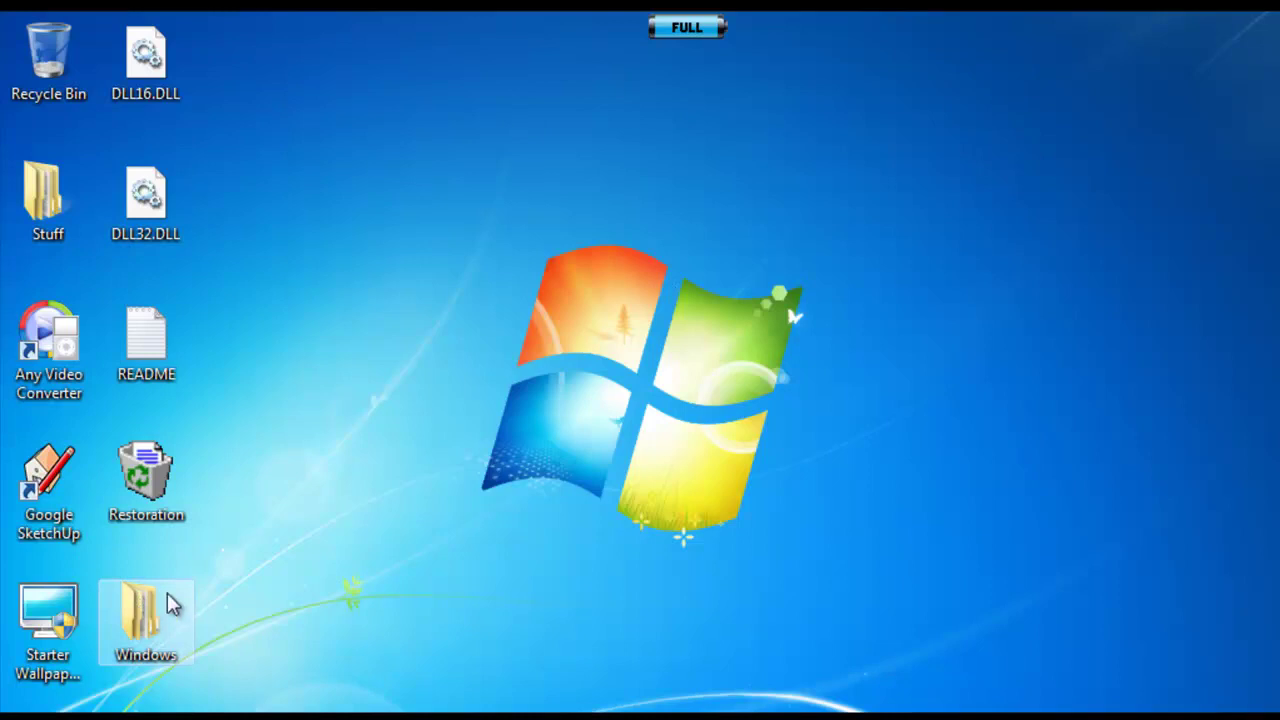